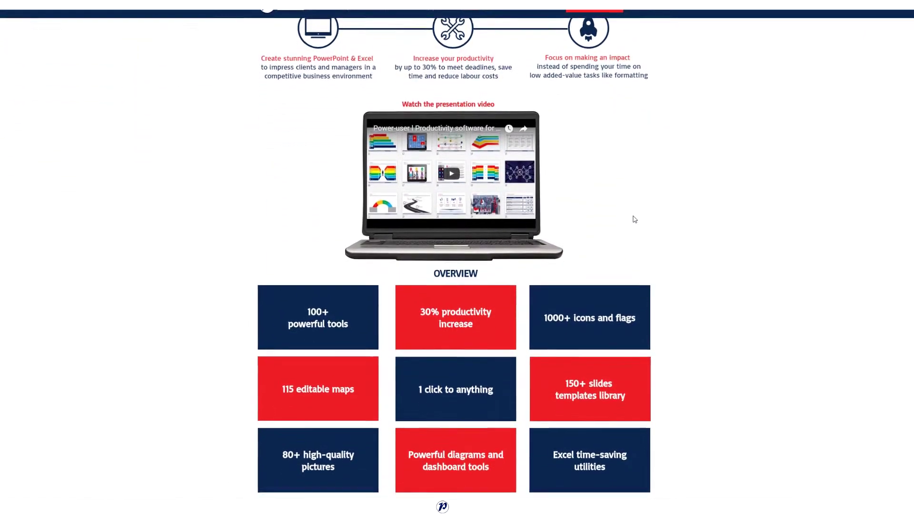
pyautogui.scroll(-8, 637, 218)
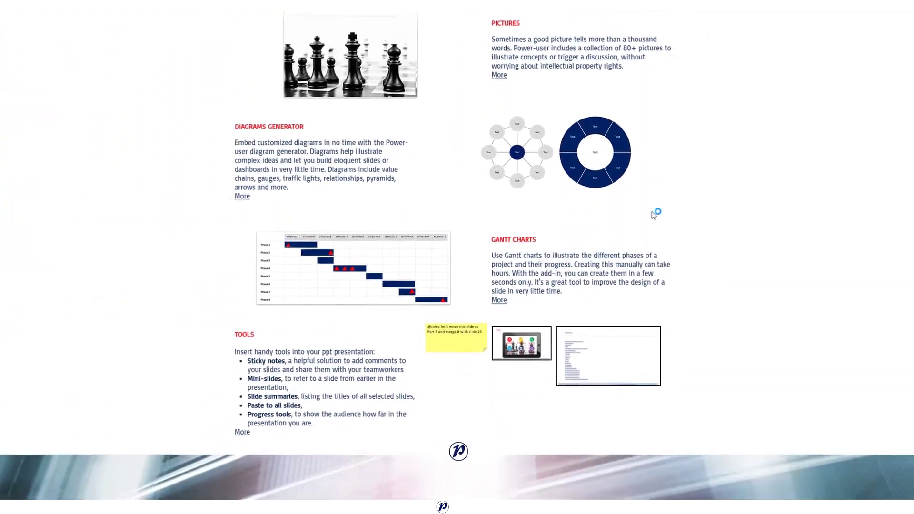
pyautogui.scroll(-10, 658, 211)
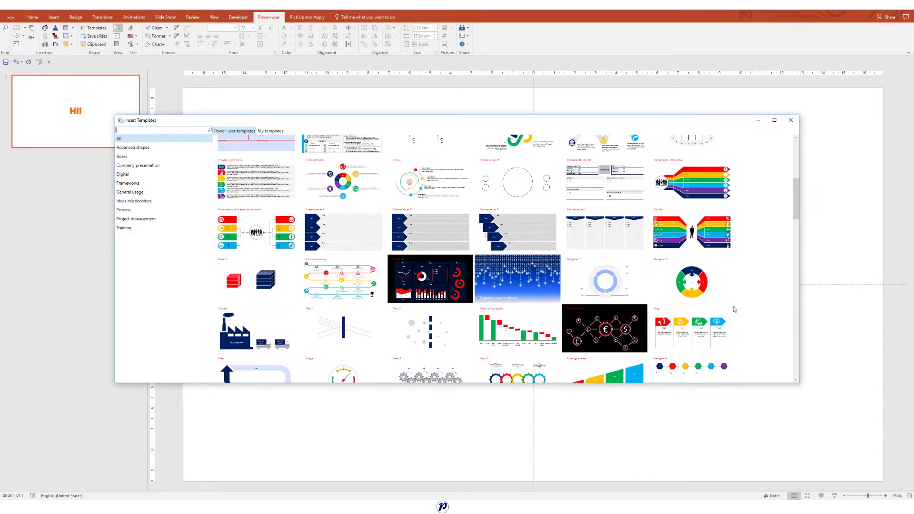
# Insert the Flags template slide and fill its orange, grey and yellow flags green.
pyautogui.click(710, 327)
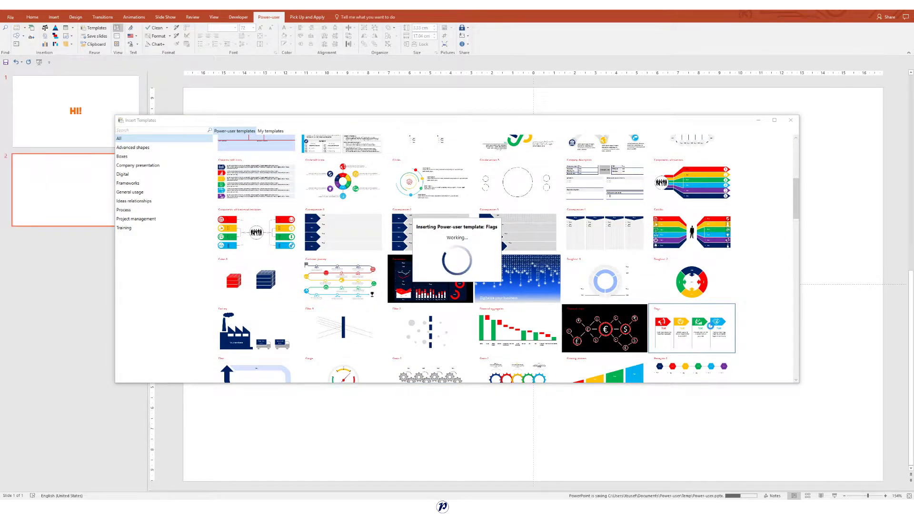
pyautogui.click(477, 253)
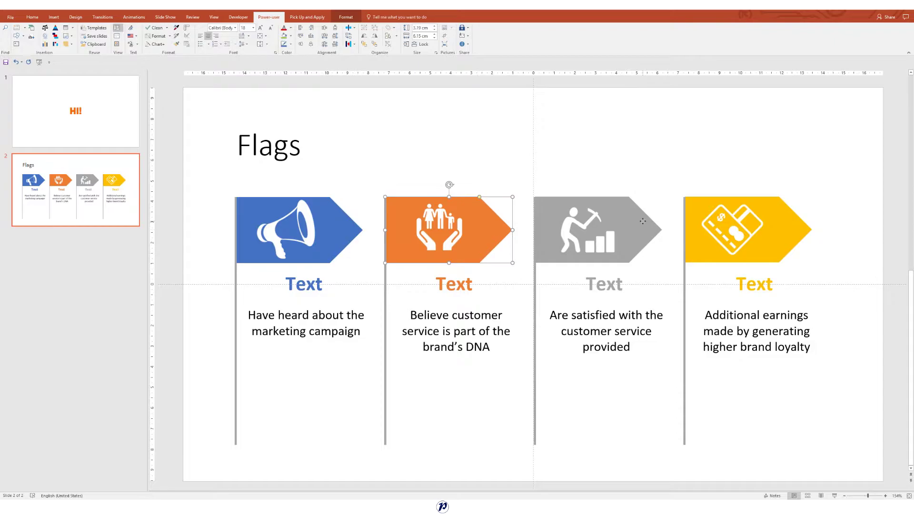
pyautogui.keyDown('shift'); pyautogui.click(590, 236); pyautogui.keyUp('shift')
pyautogui.keyDown('shift'); pyautogui.click(785, 223); pyautogui.keyUp('shift')
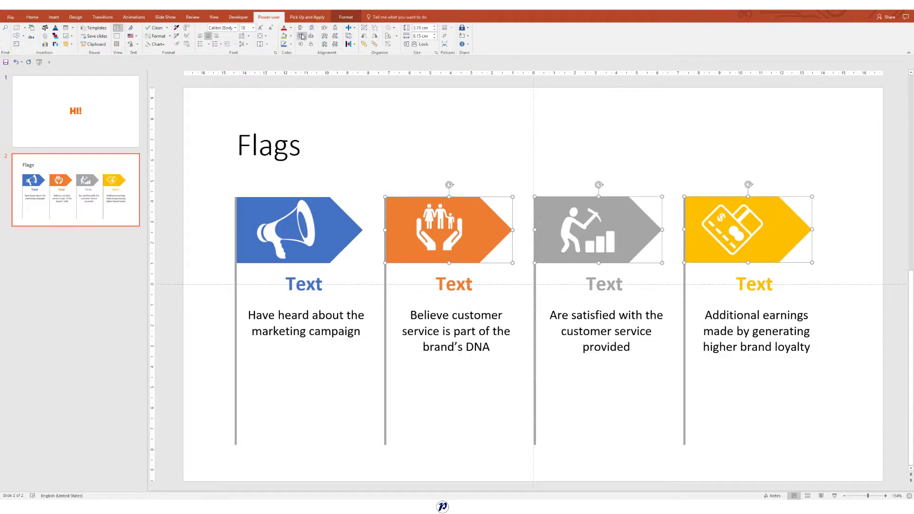
pyautogui.click(284, 36)
pyautogui.click(453, 284)
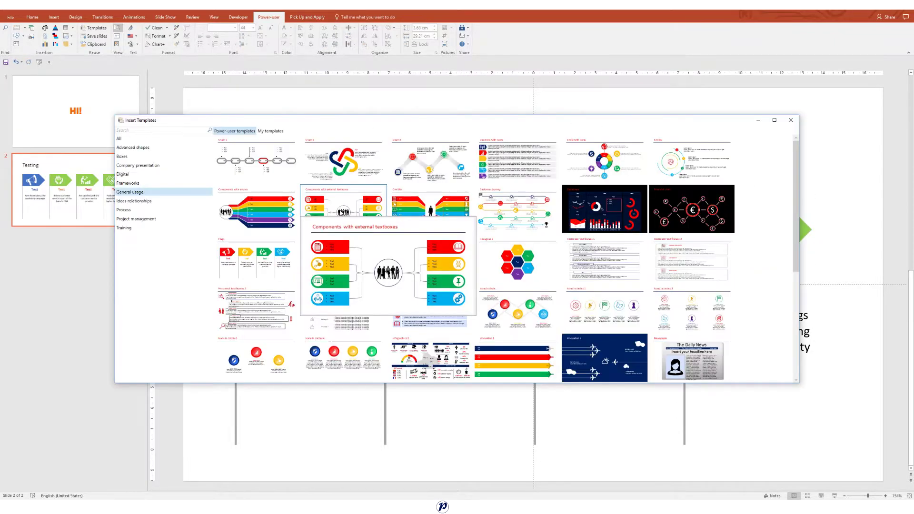
# Preview the General usage and Process category templates.
pyautogui.moveTo(362, 171)
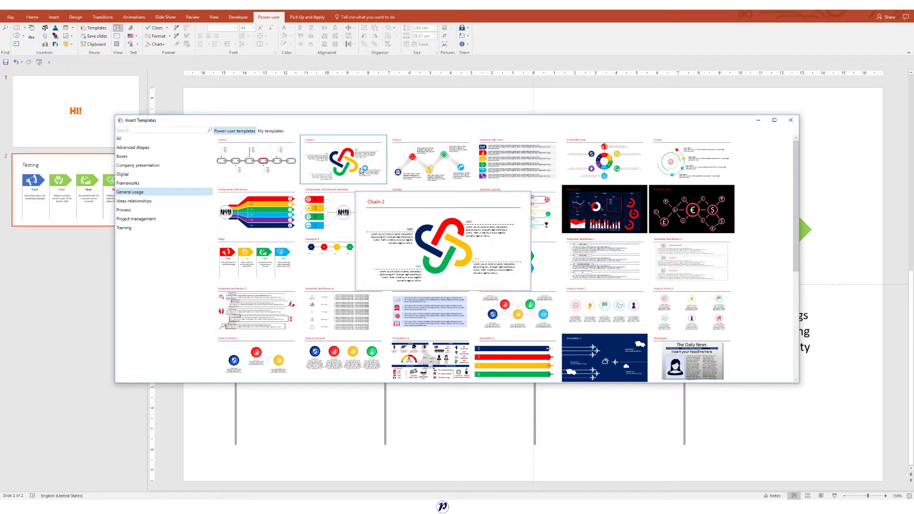
pyautogui.moveTo(437, 169)
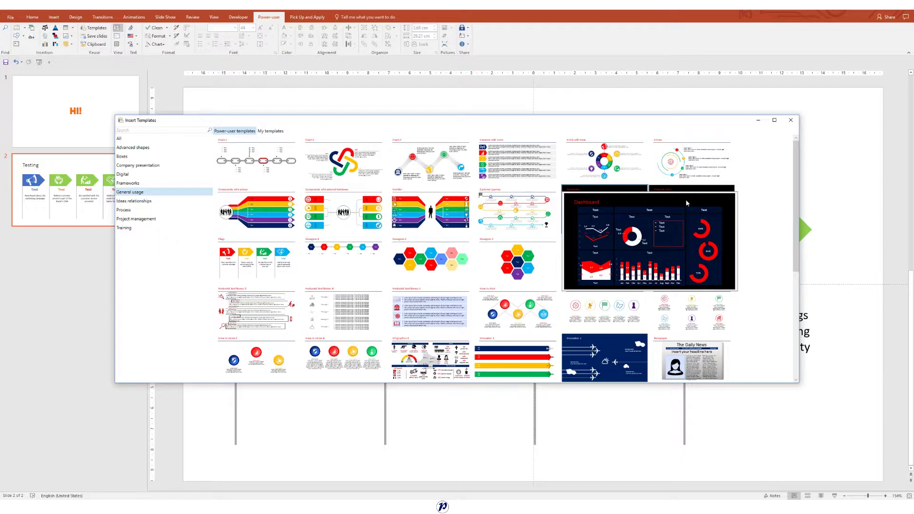
pyautogui.click(123, 210)
pyautogui.moveTo(337, 176)
pyautogui.moveTo(410, 169)
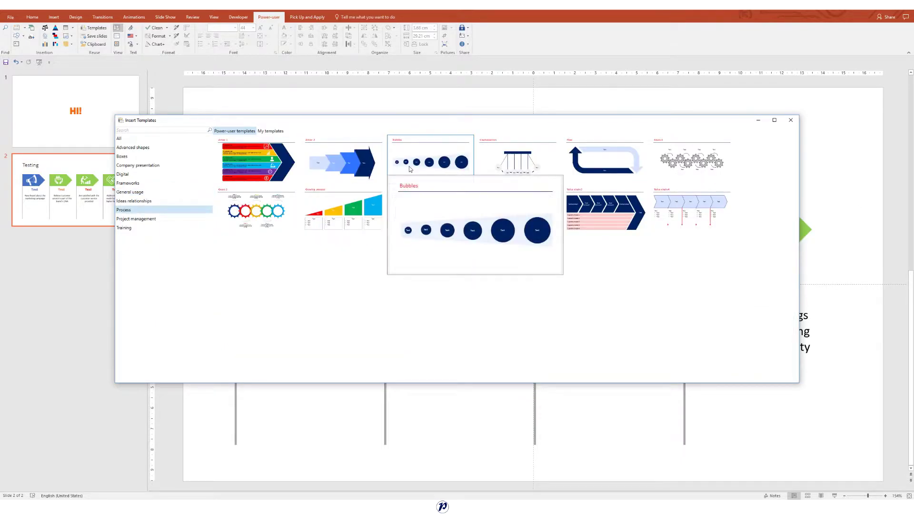
pyautogui.moveTo(513, 163)
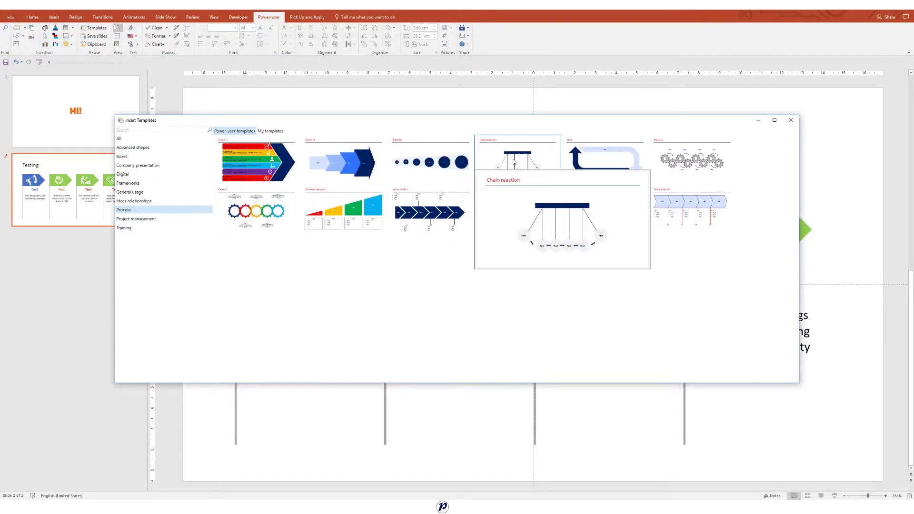
# Preview the Frameworks templates, then return to the HI! slide.
pyautogui.press('Up')
pyautogui.press('Up')
pyautogui.press('Up')
pyautogui.moveTo(278, 163)
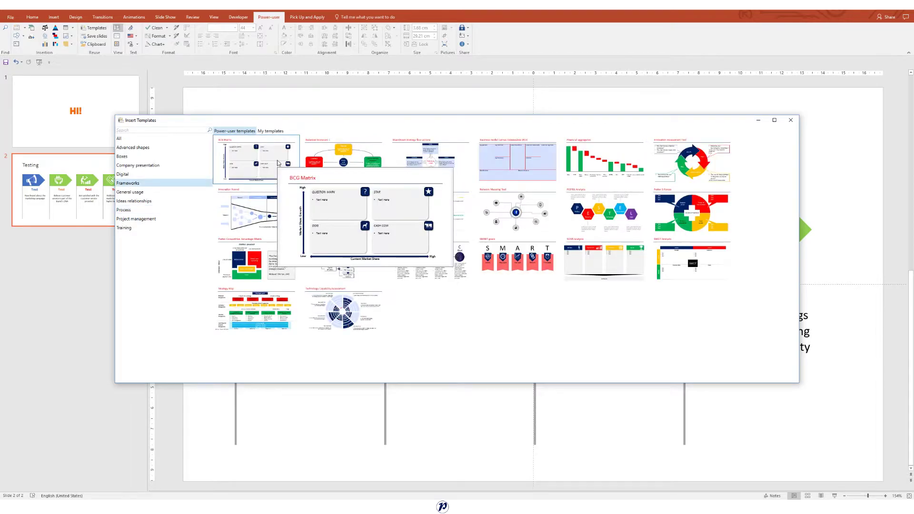
pyautogui.moveTo(587, 159)
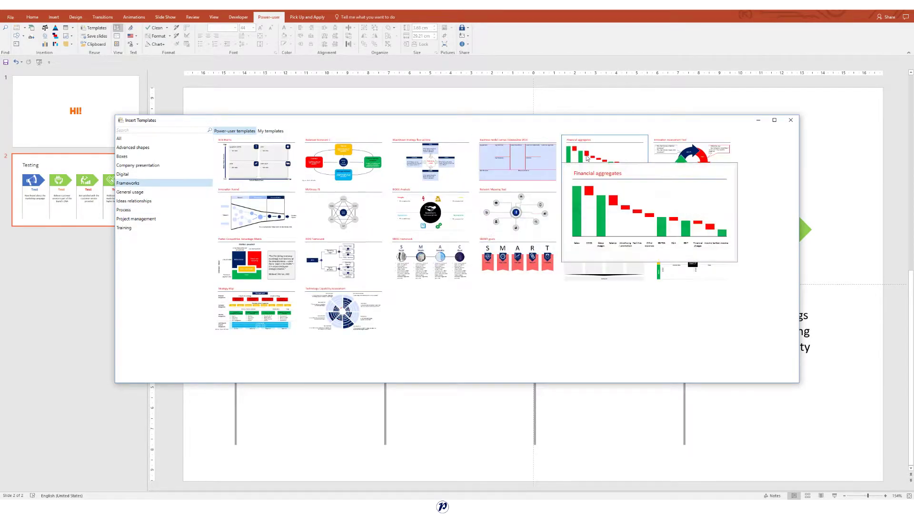
pyautogui.moveTo(679, 164)
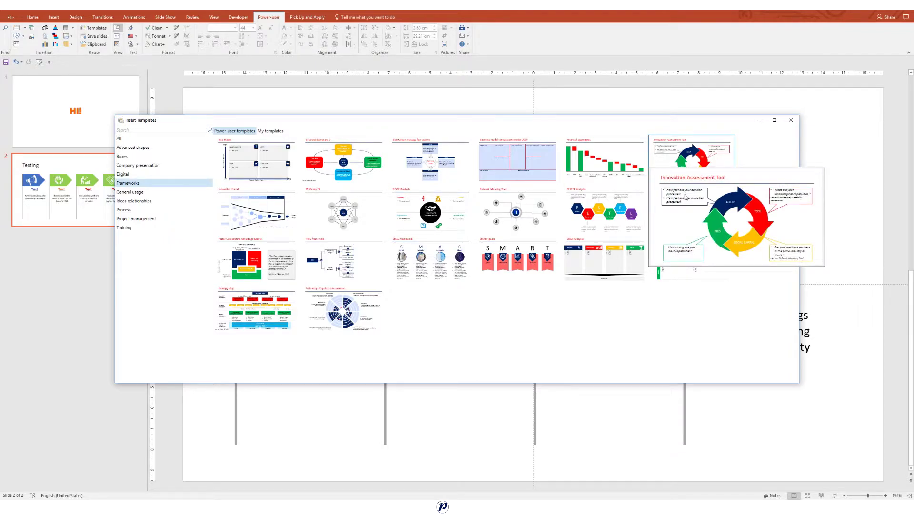
pyautogui.moveTo(688, 208)
pyautogui.moveTo(605, 217)
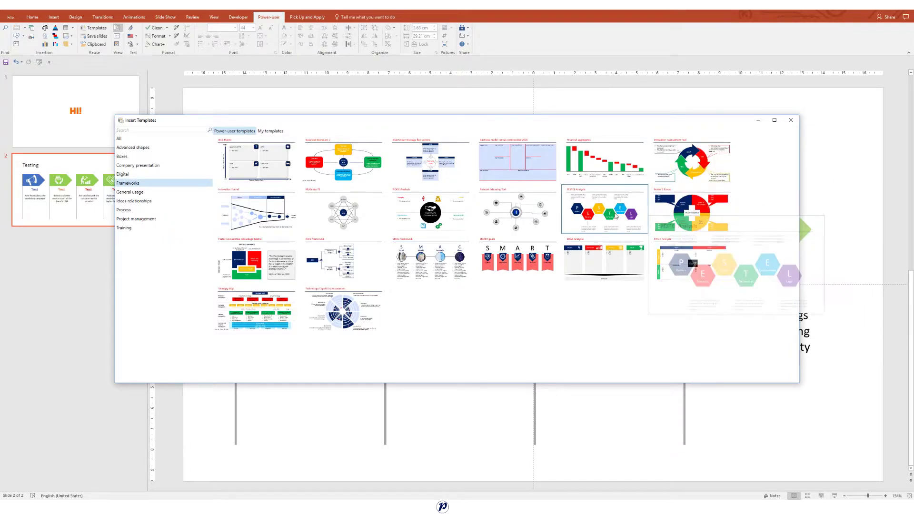
pyautogui.moveTo(517, 272)
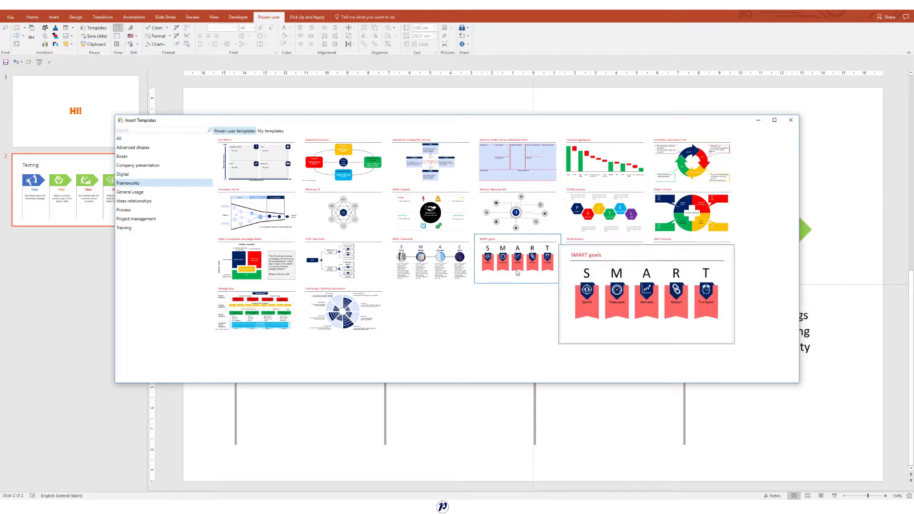
pyautogui.moveTo(353, 326)
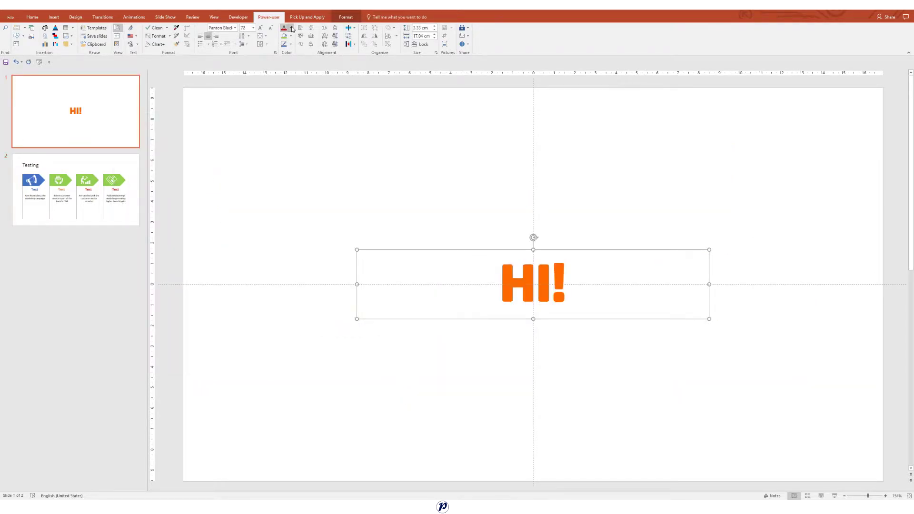
pyautogui.click(290, 28)
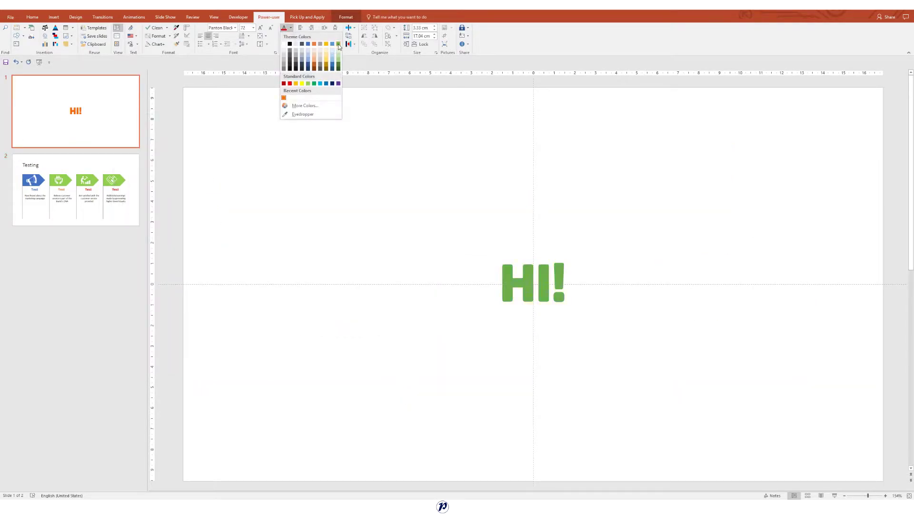
# Colour the HI! text green and view it among the My templates saved templates.
pyautogui.click(339, 47)
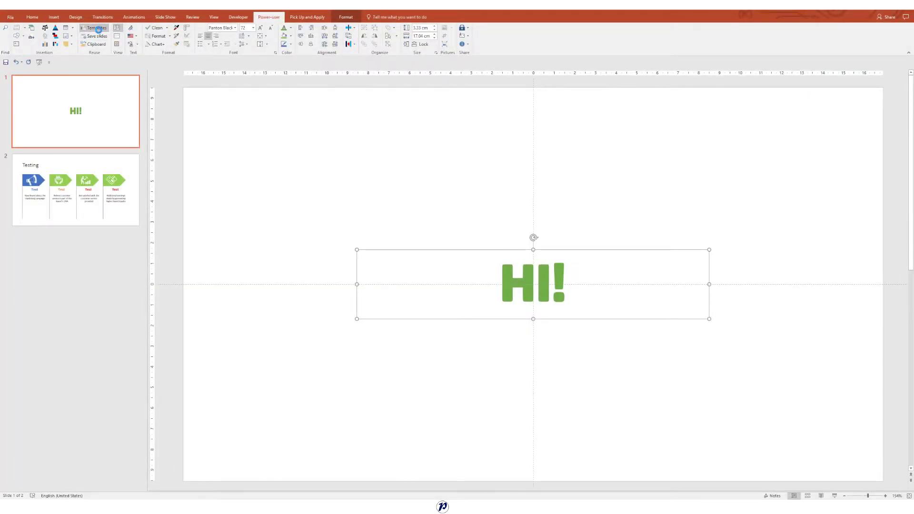
pyautogui.click(97, 28)
pyautogui.click(271, 132)
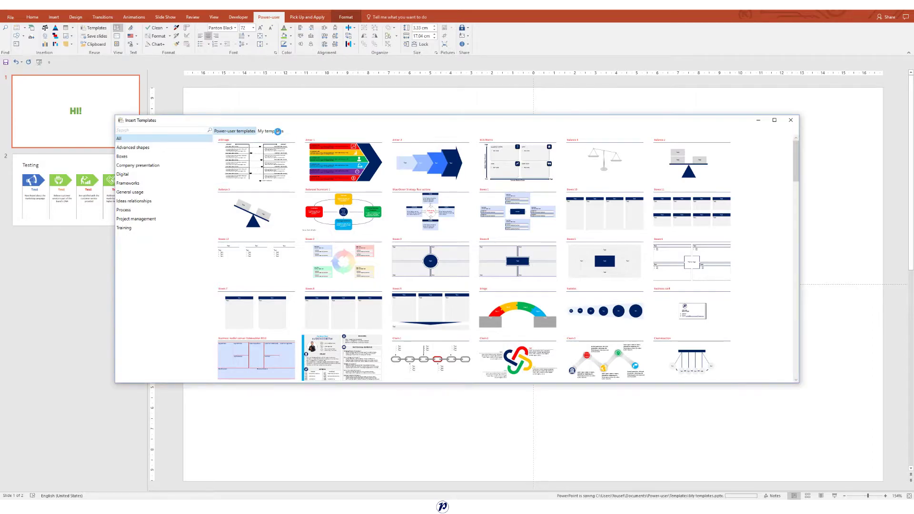
pyautogui.moveTo(368, 174)
pyautogui.moveTo(424, 173)
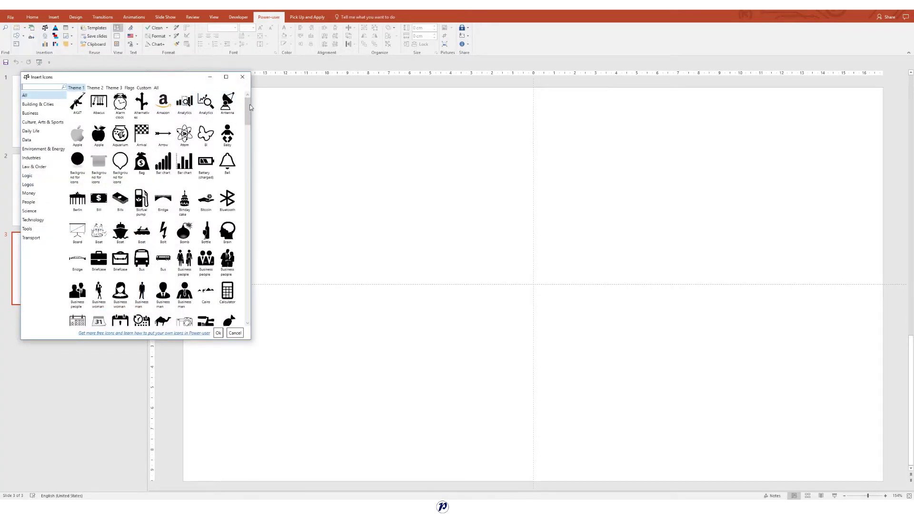
# Browse the Theme 2 and Theme 3 icon sets, selecting the Calculator icon.
pyautogui.moveTo(250, 107); pyautogui.dragTo(240, 181)
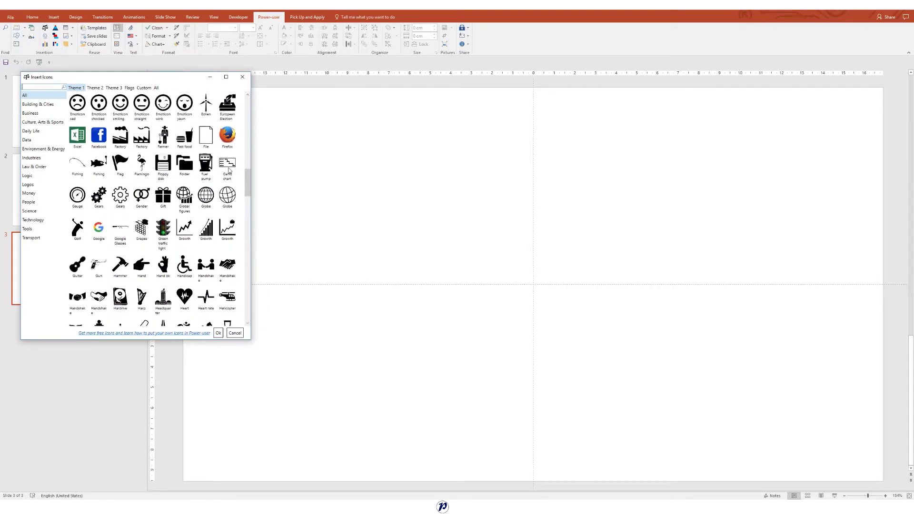
pyautogui.click(95, 88)
pyautogui.click(248, 252)
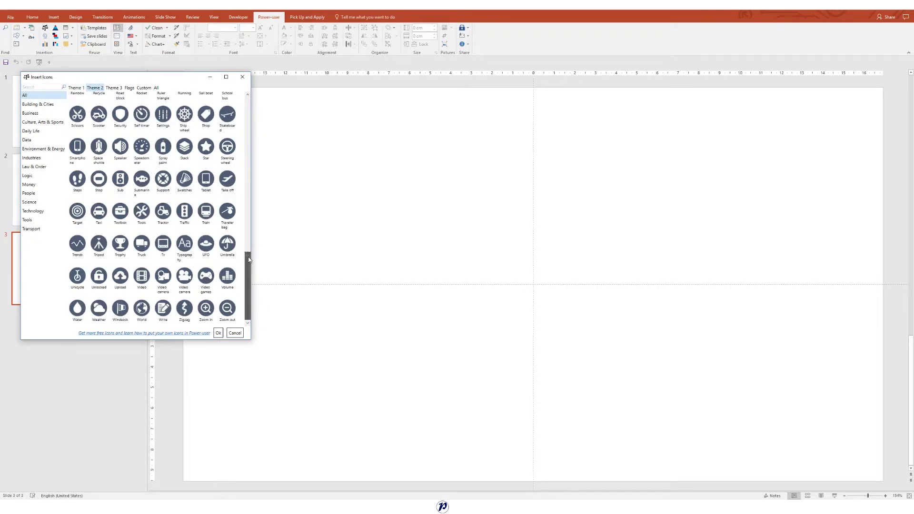
pyautogui.moveTo(248, 260); pyautogui.dragTo(240, 166)
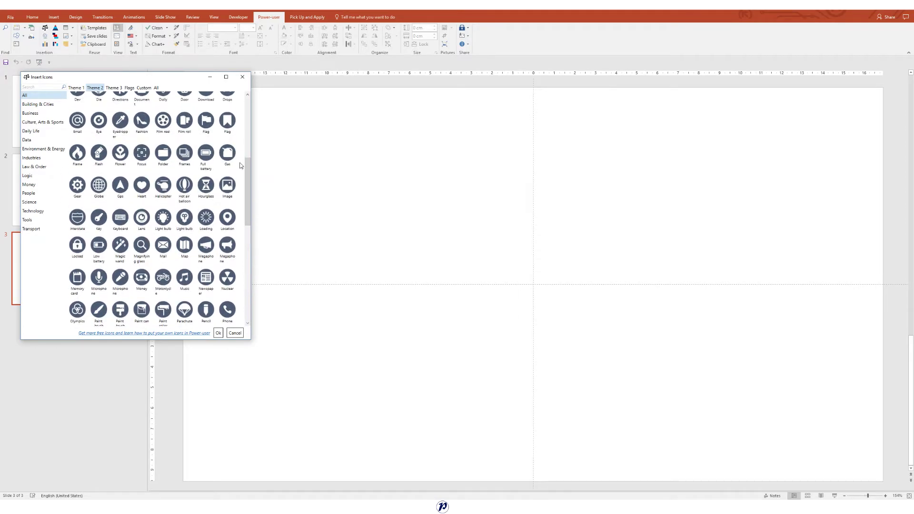
pyautogui.click(113, 88)
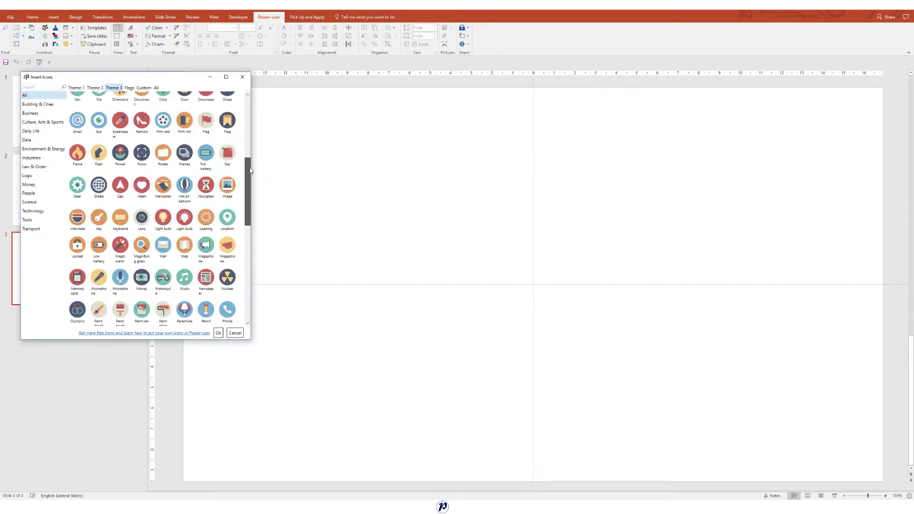
pyautogui.moveTo(250, 170); pyautogui.dragTo(245, 127)
pyautogui.click(154, 102)
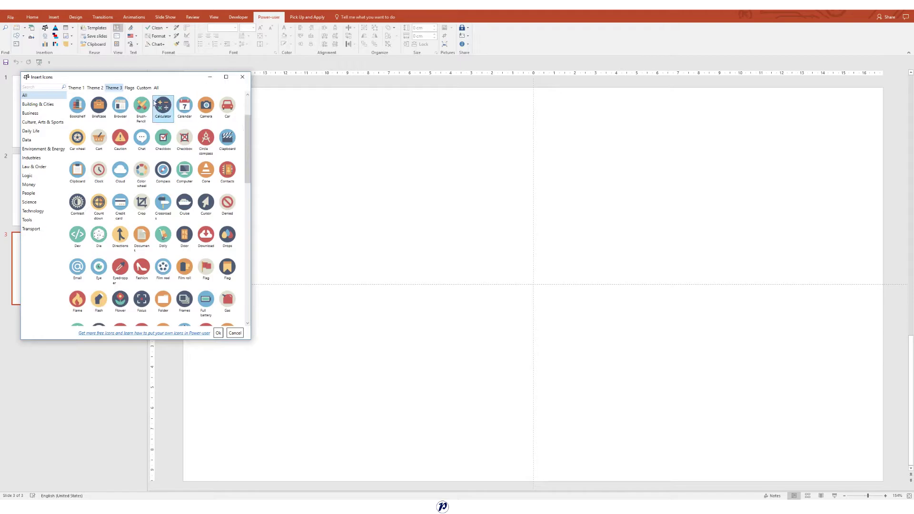
# Browse the Flags, Custom and Theme 1 icon sets, filtering Daily Life and Environment & Energy.
pyautogui.click(130, 89)
pyautogui.moveTo(255, 125); pyautogui.dragTo(251, 182)
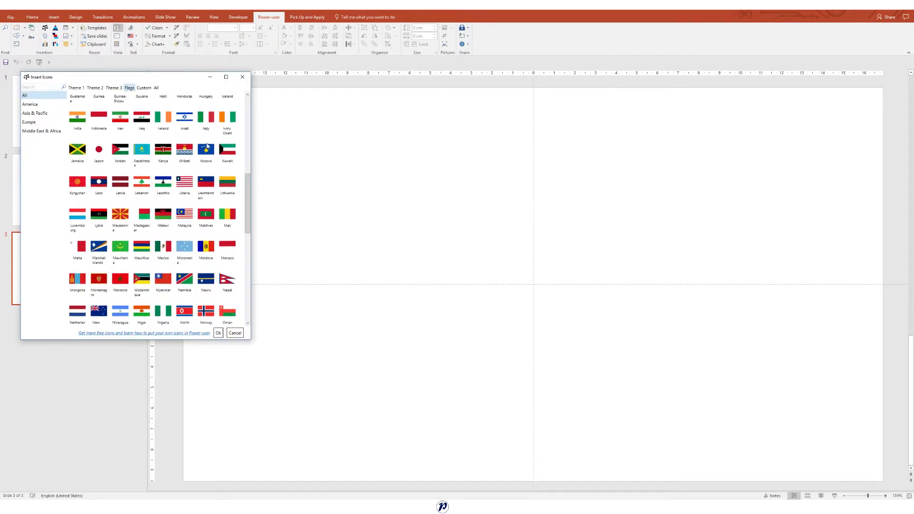
pyautogui.click(143, 88)
pyautogui.click(75, 87)
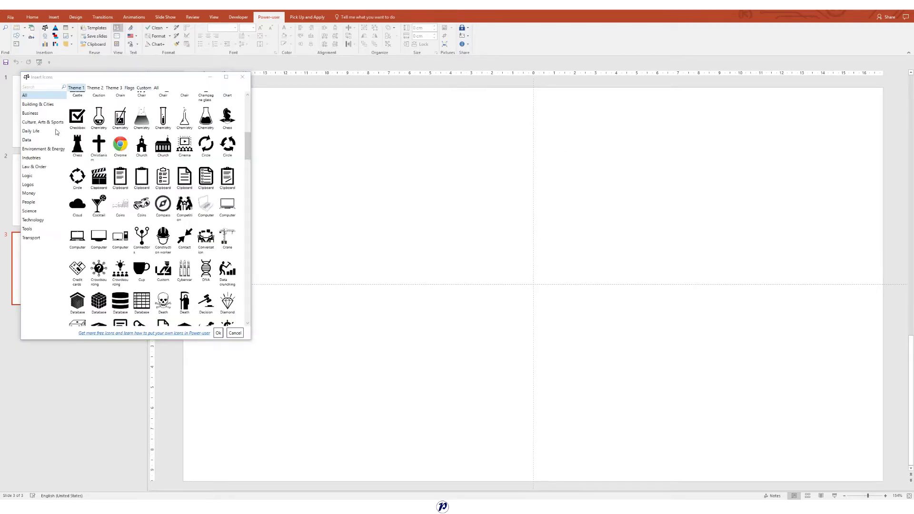
pyautogui.click(35, 133)
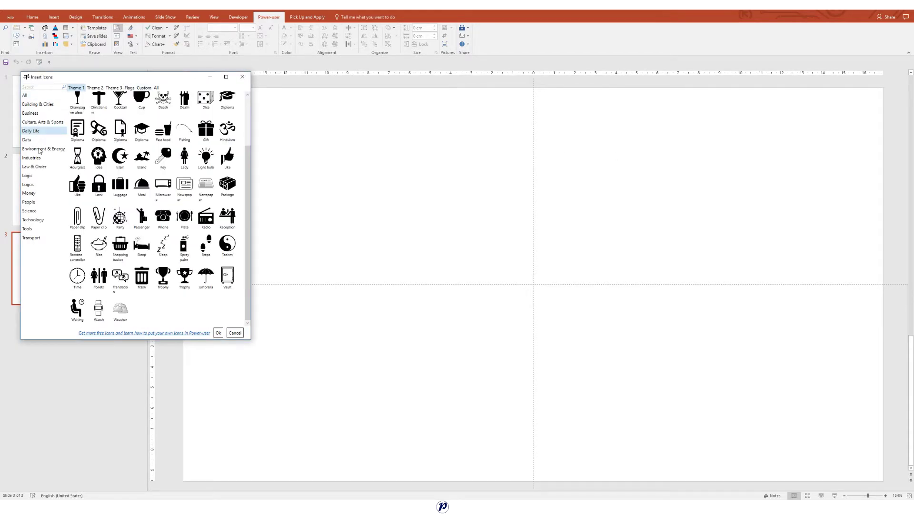
pyautogui.click(40, 149)
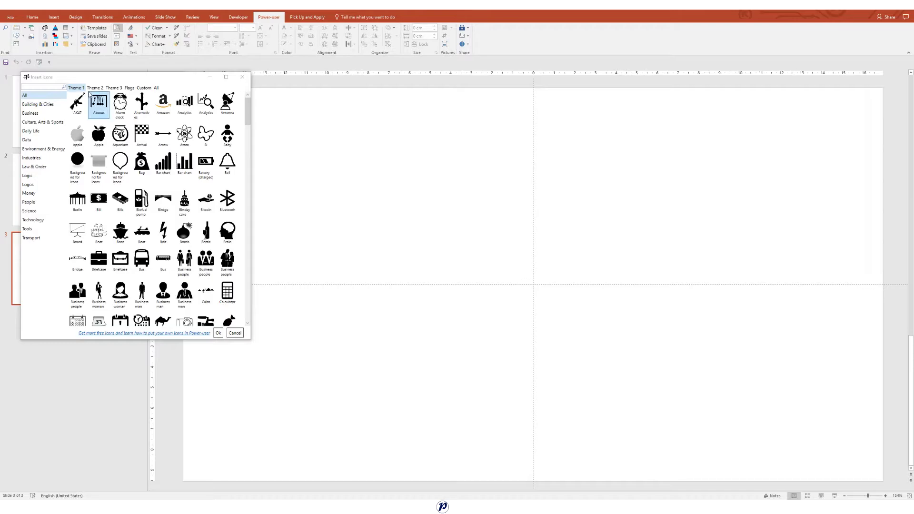
# Search the icon library for 'man', then reopen it and select the Atom icon.
pyautogui.click(42, 87)
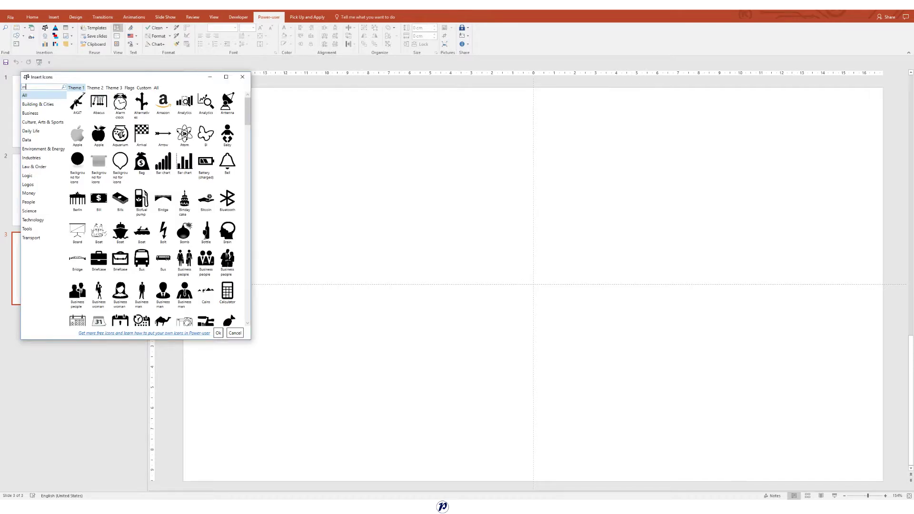
pyautogui.write('man')
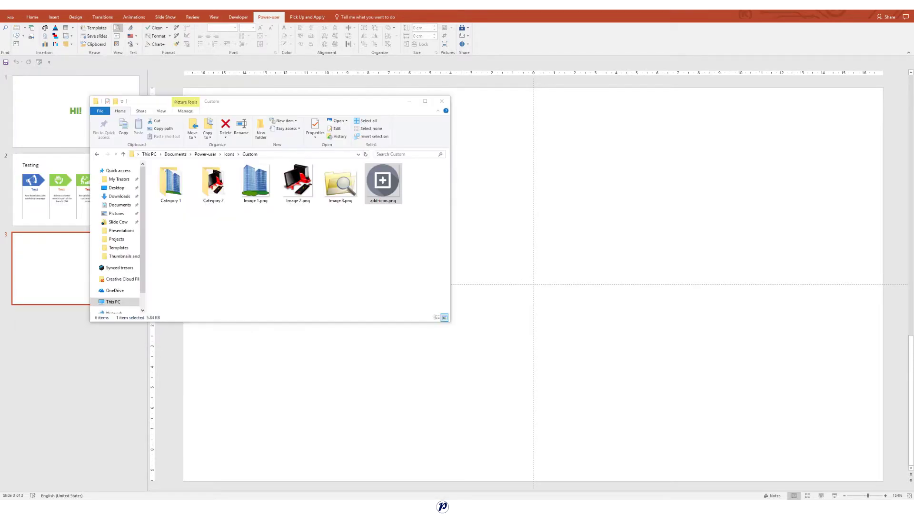
pyautogui.moveTo(384, 179); pyautogui.dragTo(388, 241)
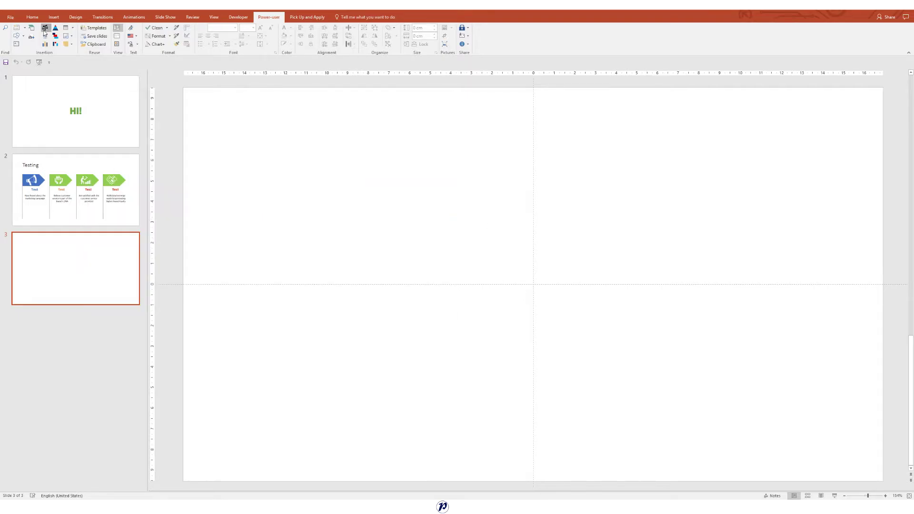
pyautogui.click(45, 28)
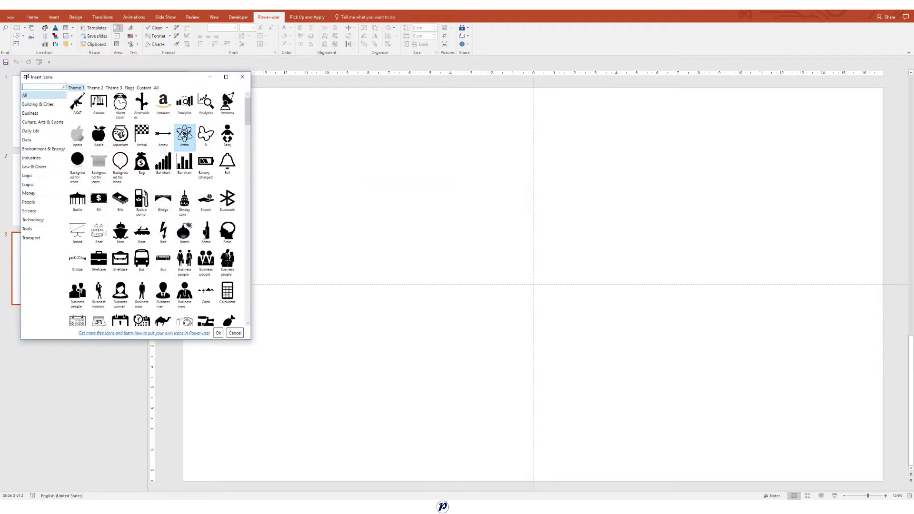
pyautogui.click(144, 87)
pyautogui.click(163, 103)
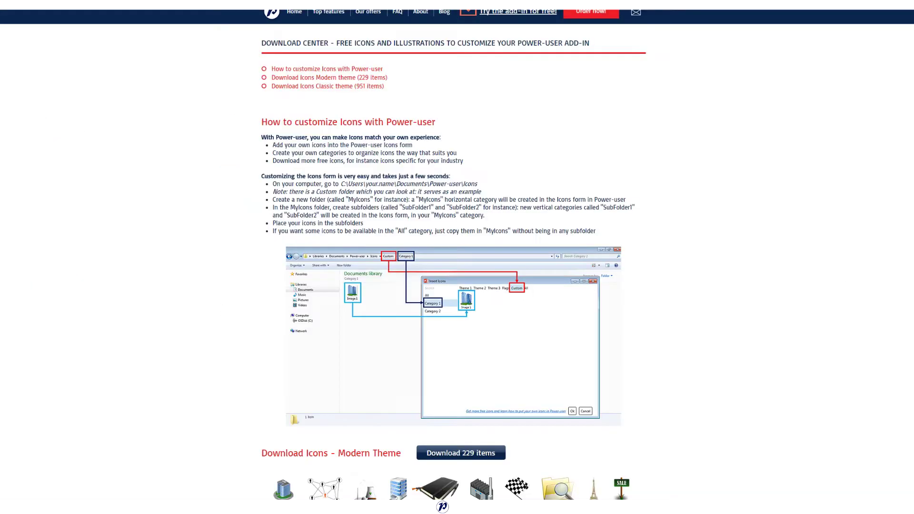
# Jump to the Modern theme icon downloads and scroll through the icon previews.
pyautogui.click(362, 80)
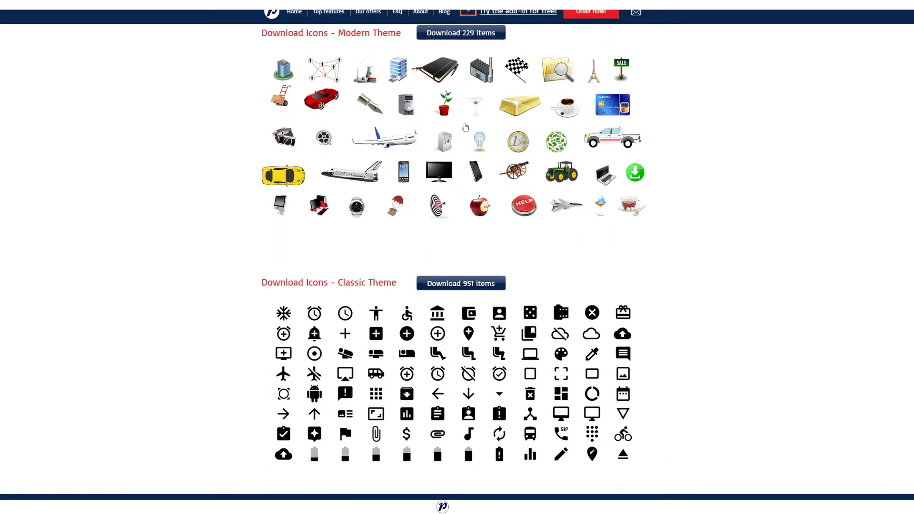
pyautogui.scroll(-1, 471, 181)
pyautogui.scroll(2, 476, 200)
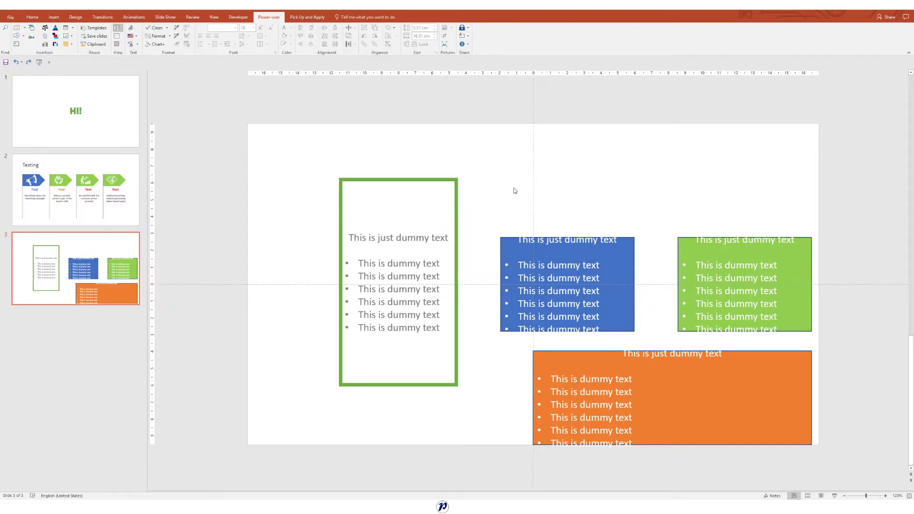
# Copy the green box's format with Pipette and apply it, including fill colour, to the orange box.
pyautogui.click(457, 186)
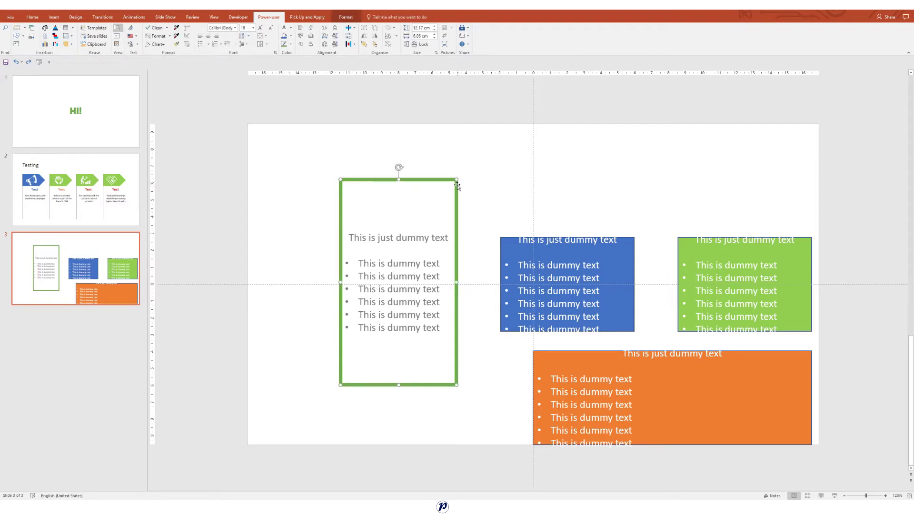
pyautogui.click(179, 30)
pyautogui.press('Tab')
pyautogui.press('Tab')
pyautogui.press('Tab')
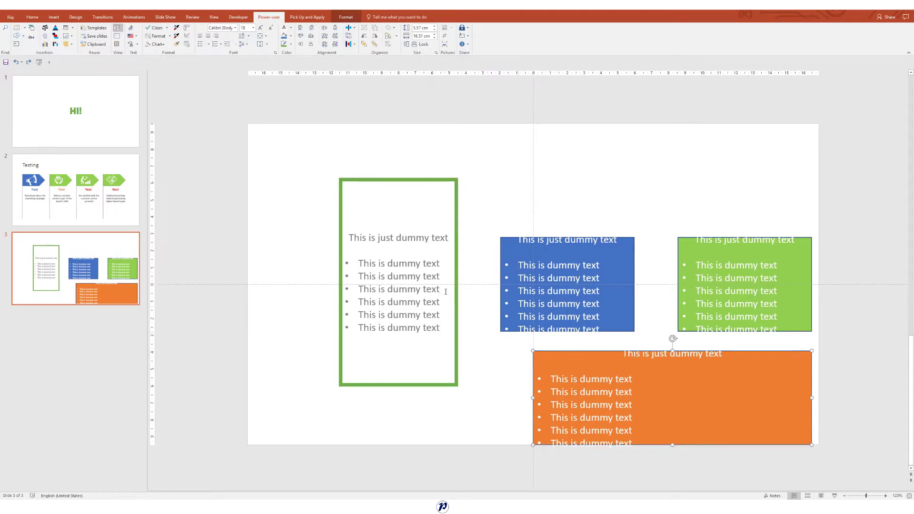
pyautogui.click(176, 36)
pyautogui.click(22, 81)
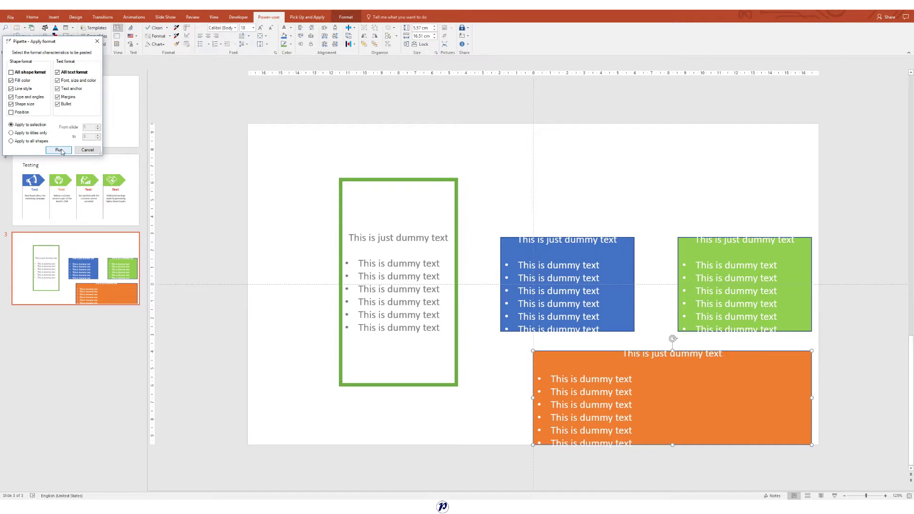
pyautogui.click(59, 150)
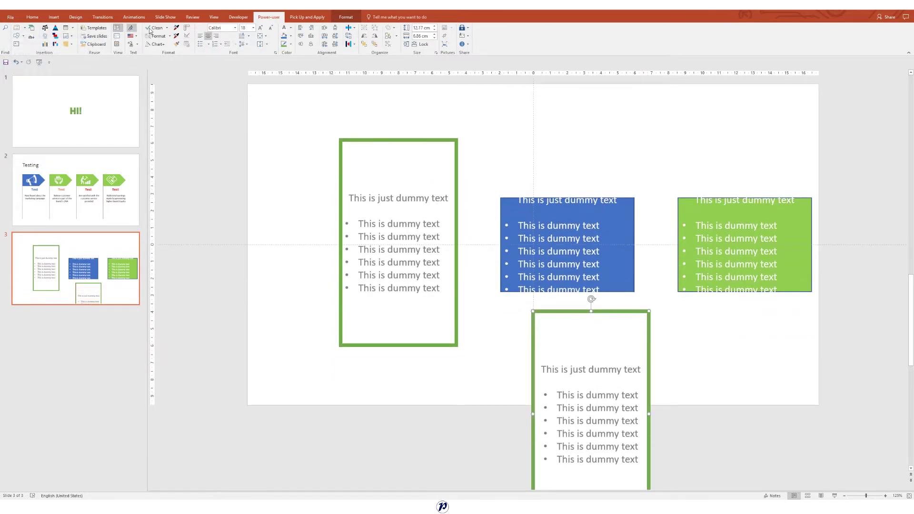
# Paste the copied format, with line style included, onto the blue and right green boxes.
pyautogui.click(621, 243)
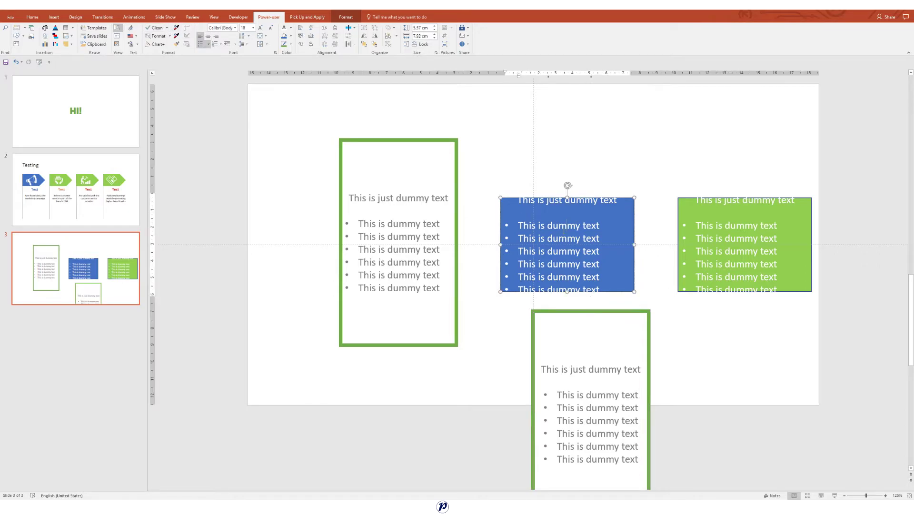
pyautogui.keyDown('shift'); pyautogui.click(708, 239); pyautogui.keyUp('shift')
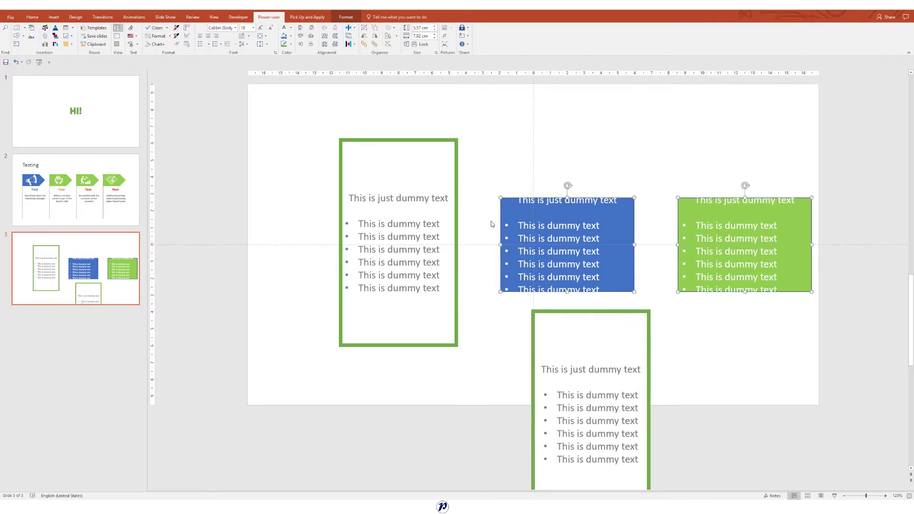
pyautogui.click(176, 36)
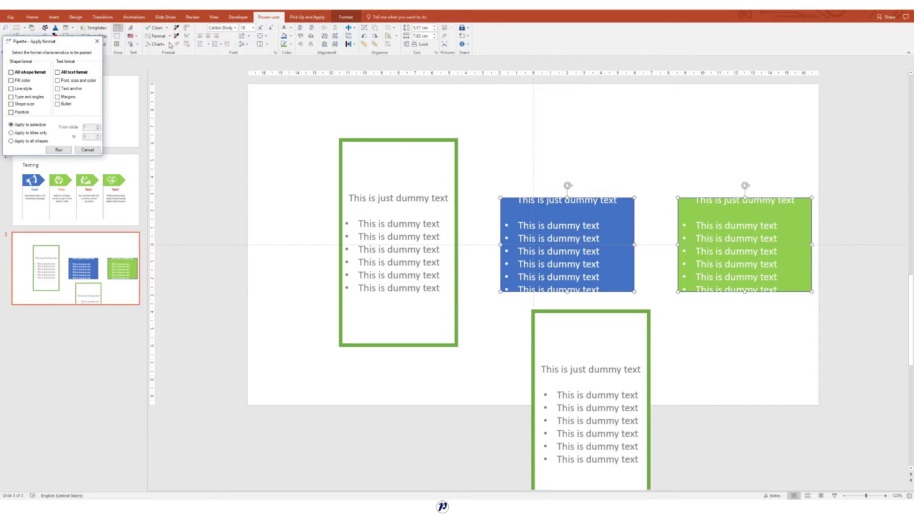
pyautogui.click(24, 89)
pyautogui.press('Return')
# Browse the Waterfall charts and Gantt charts feature pages, ending on Play with shapes.
pyautogui.scroll(-3, 319, 233)
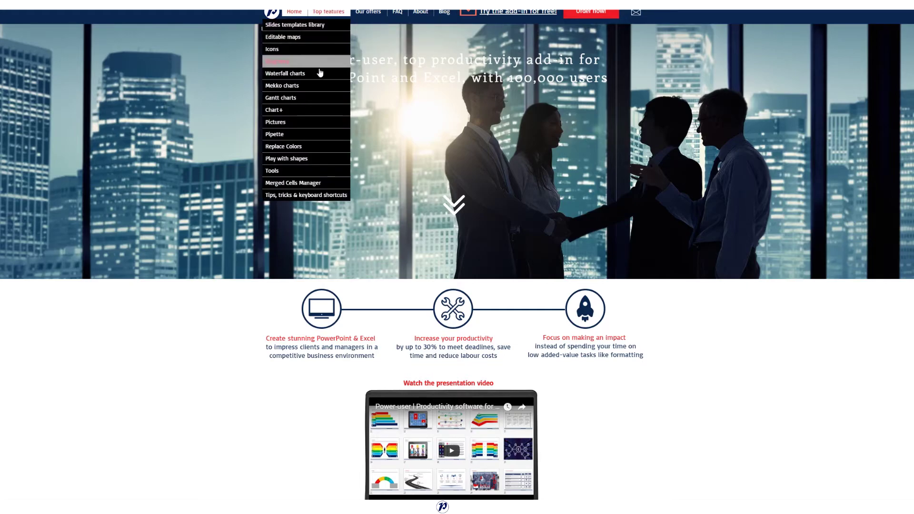
pyautogui.click(319, 75)
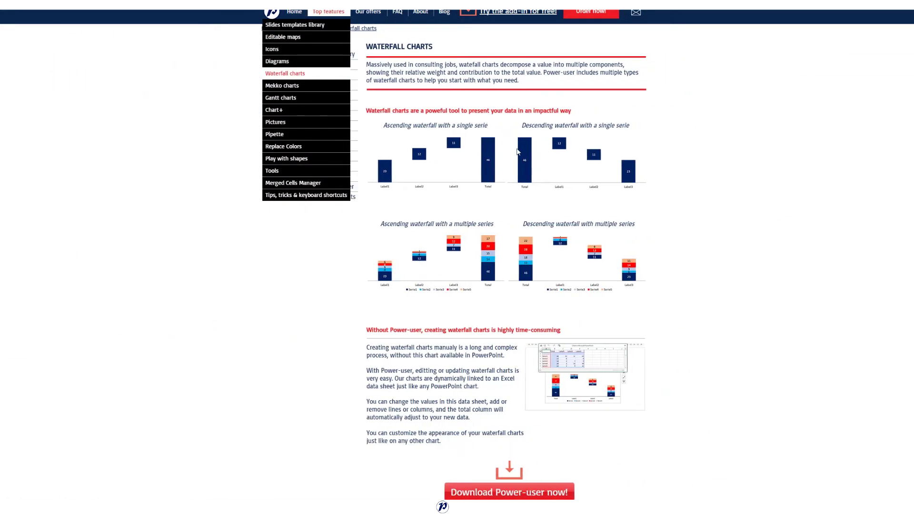
pyautogui.scroll(-2, 518, 152)
pyautogui.scroll(2, 518, 151)
pyautogui.moveTo(328, 12)
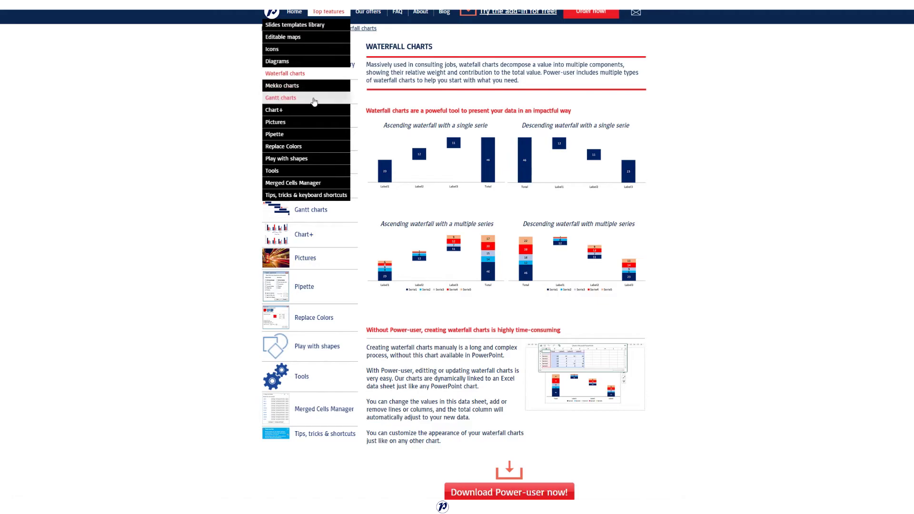
pyautogui.click(315, 99)
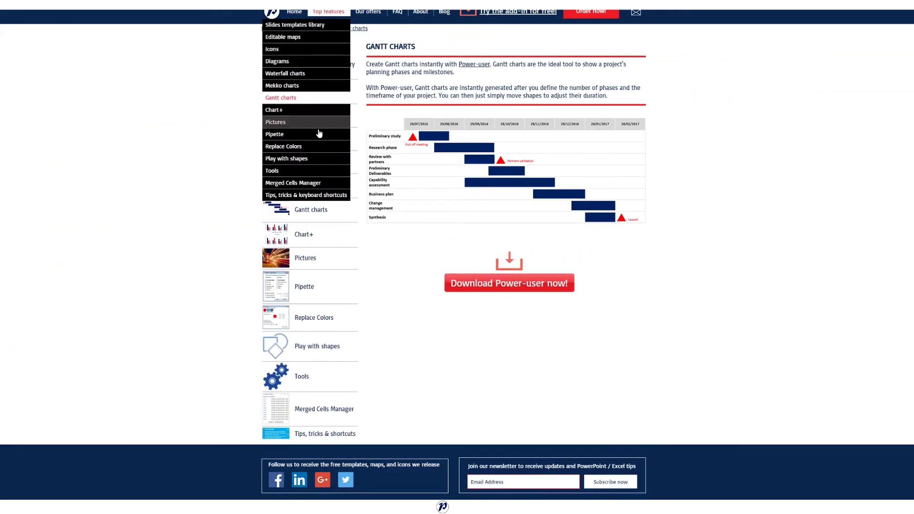
pyautogui.click(316, 158)
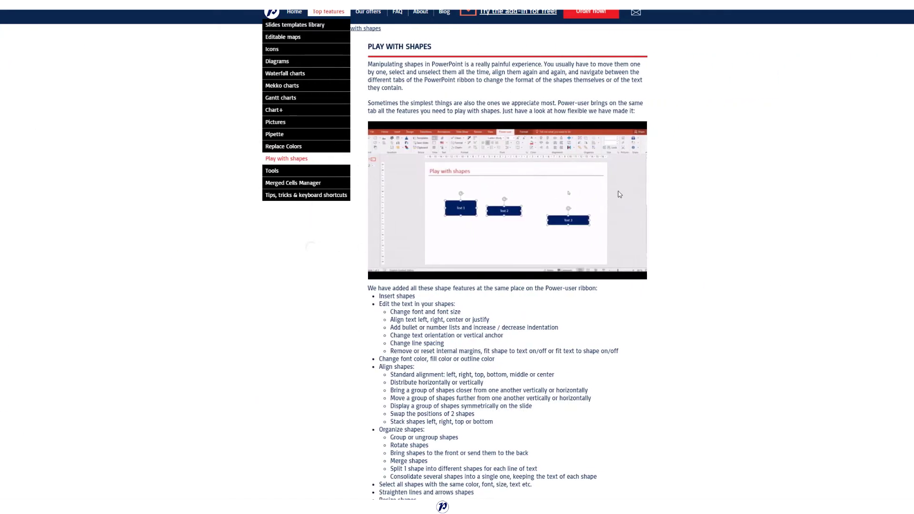